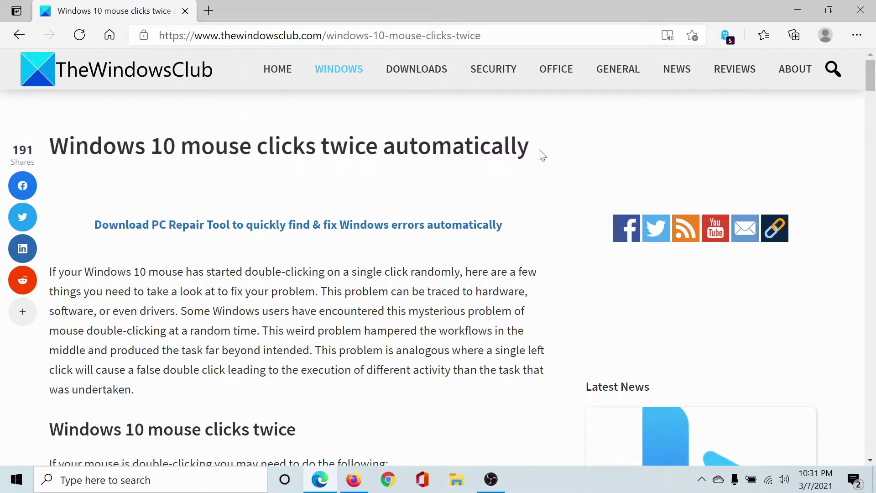
Scroll the TheWindowsClub article down to its six-step list of double-click fixes.
scroll(188, 270, "down", 4)
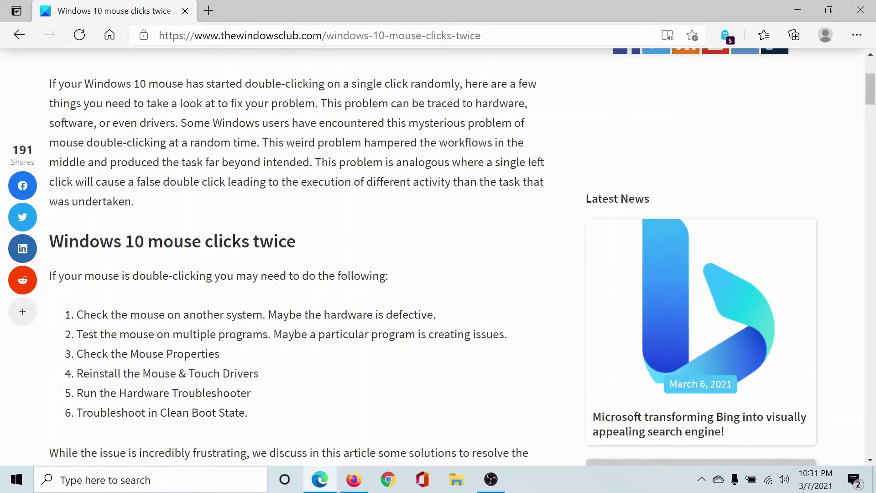
scroll(405, 341, "down", 1)
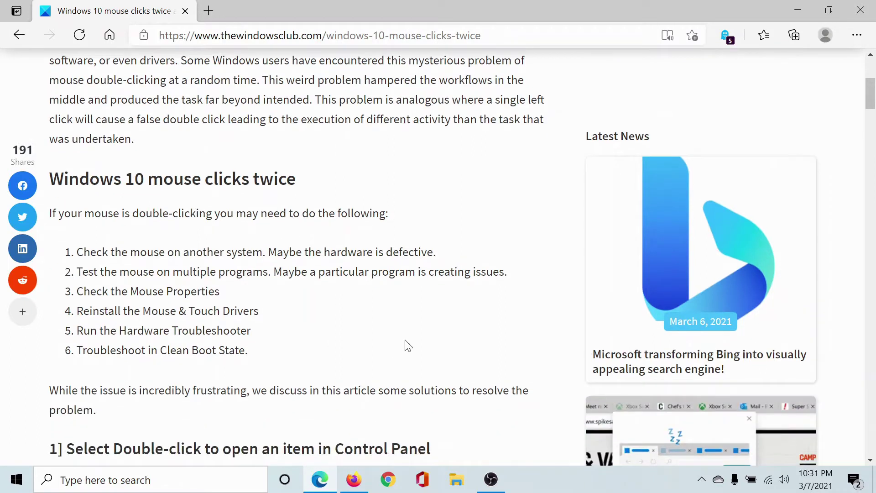
left_click(457, 484)
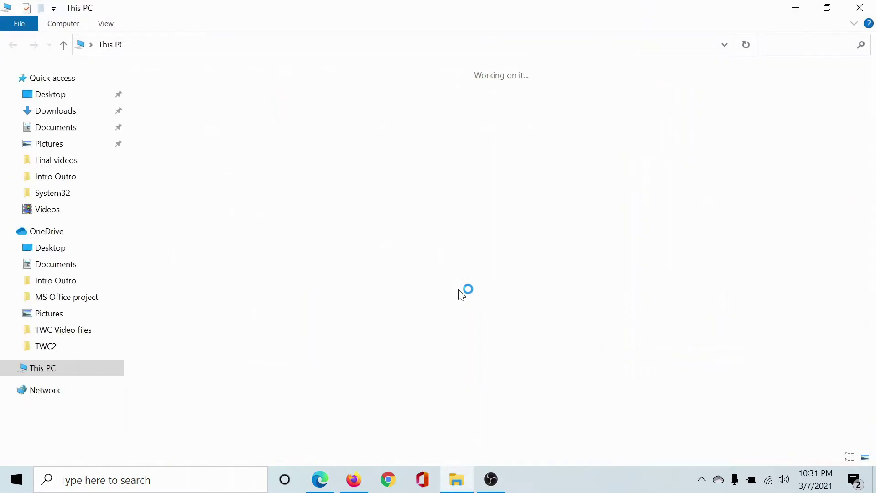
left_click(117, 27)
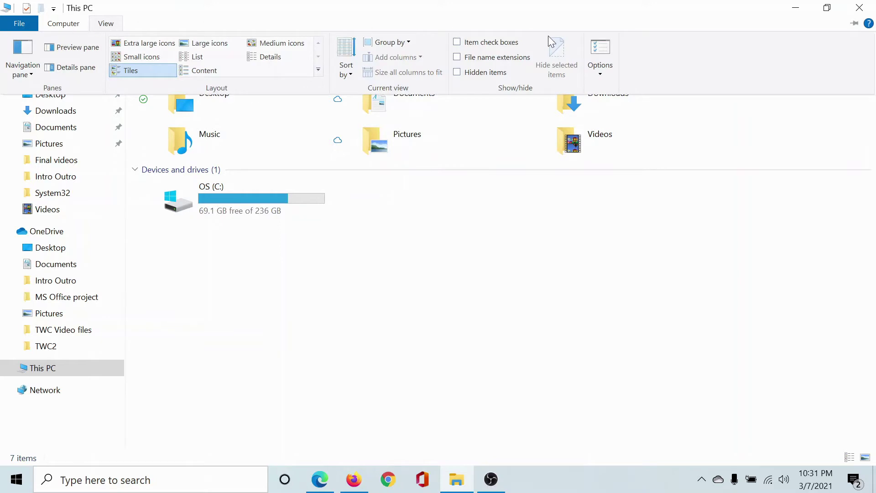
left_click(603, 76)
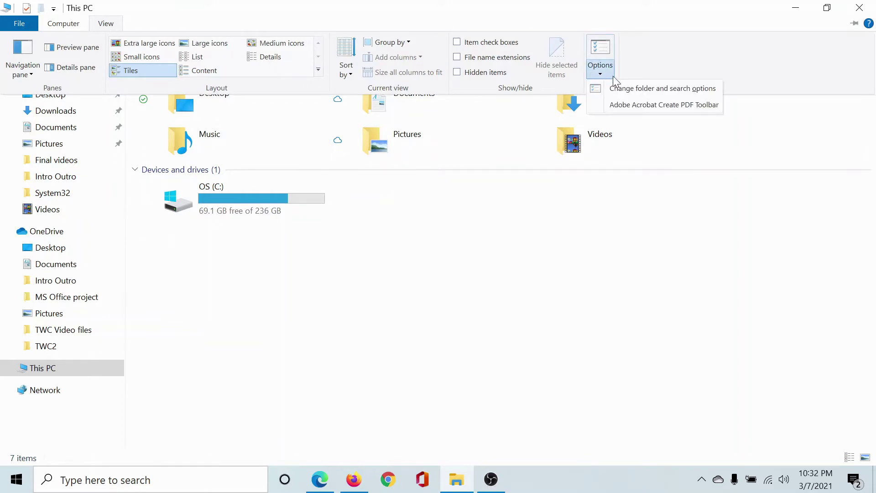
left_click(637, 90)
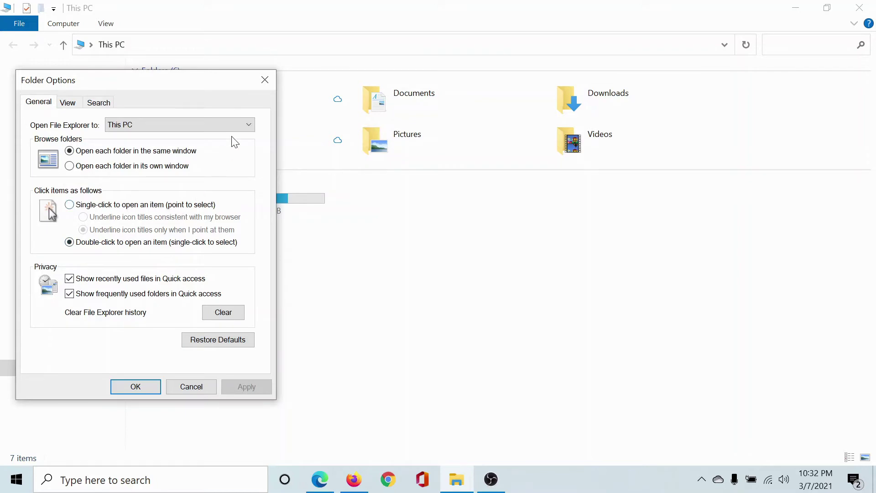
left_click(265, 79)
left_click(851, 6)
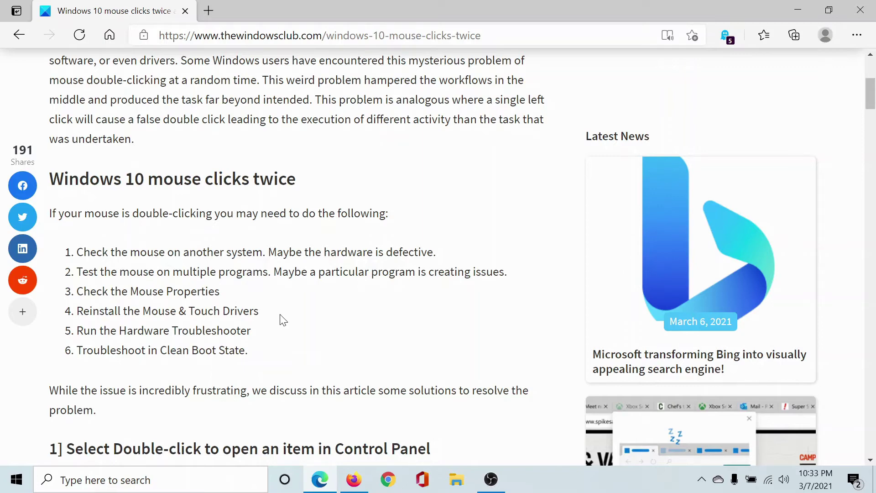
key("super+r")
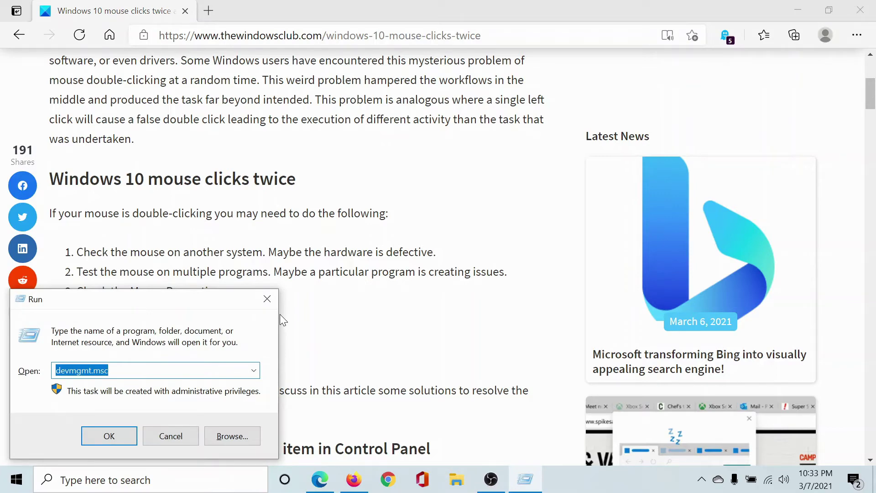
key("End")
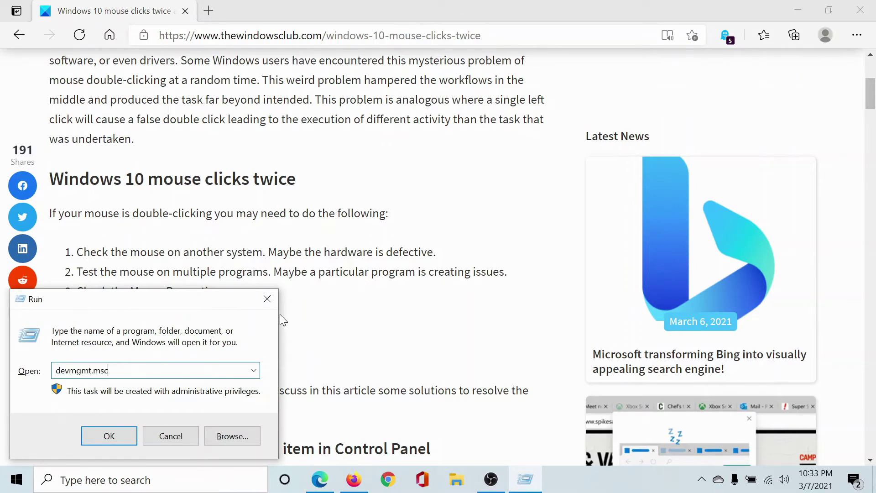
key("Return")
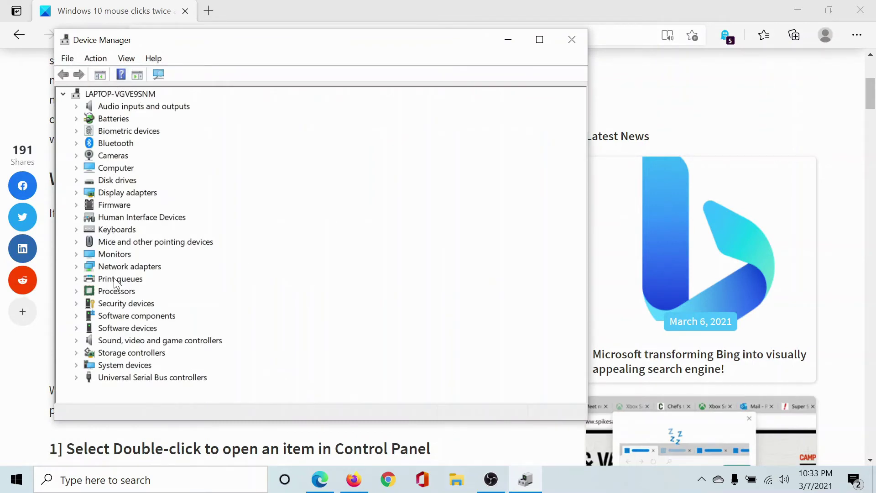
left_click(76, 241)
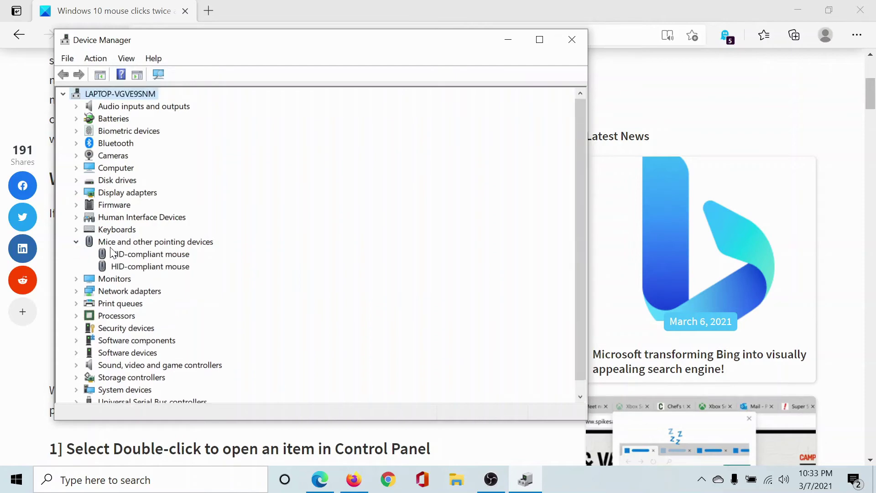
right_click(141, 253)
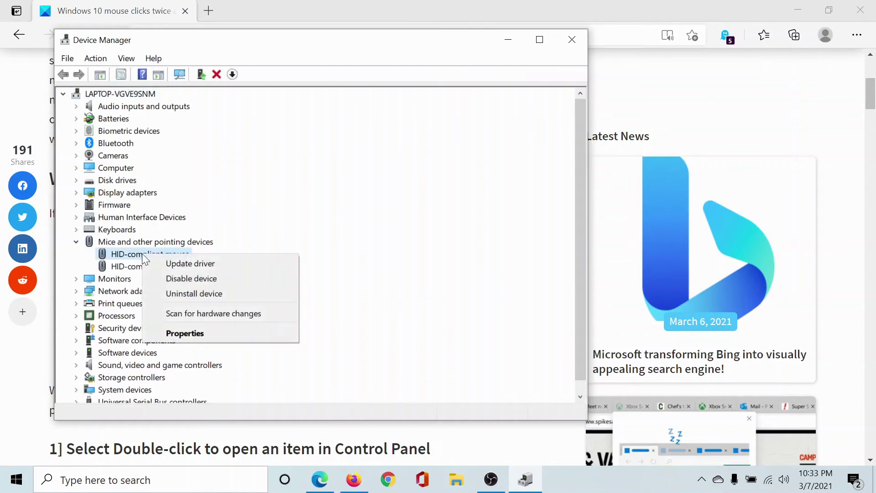
left_click(191, 263)
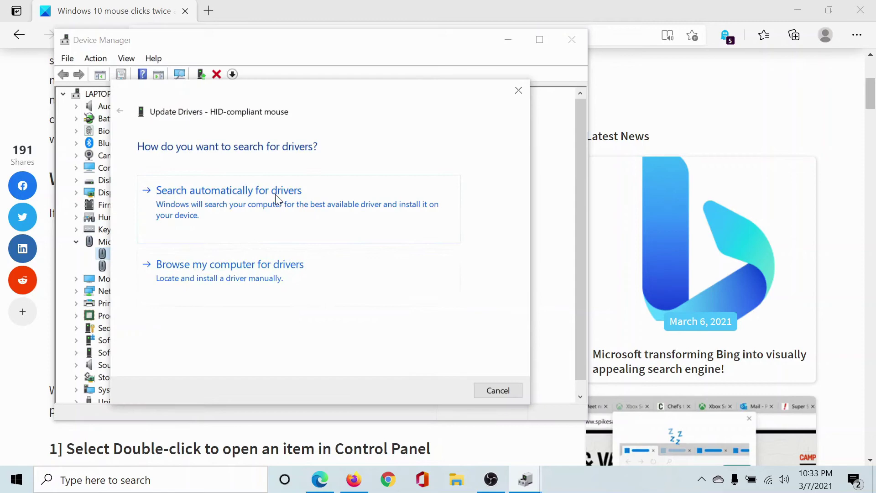
left_click(517, 91)
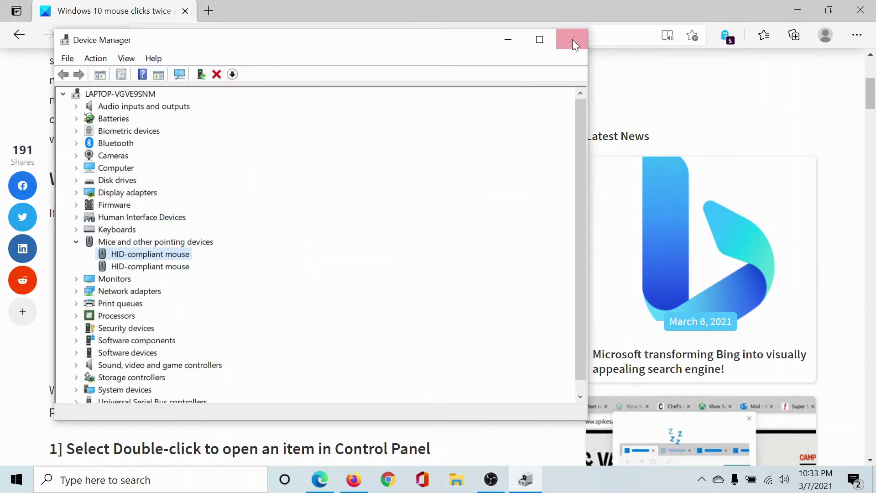
left_click(572, 39)
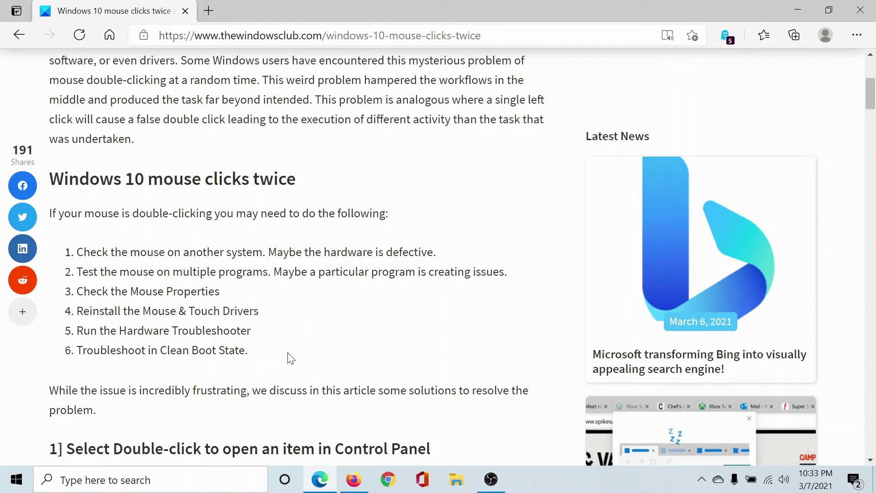
Launch msconfig from the Run box and show System Configuration's Services list.
key("super+r")
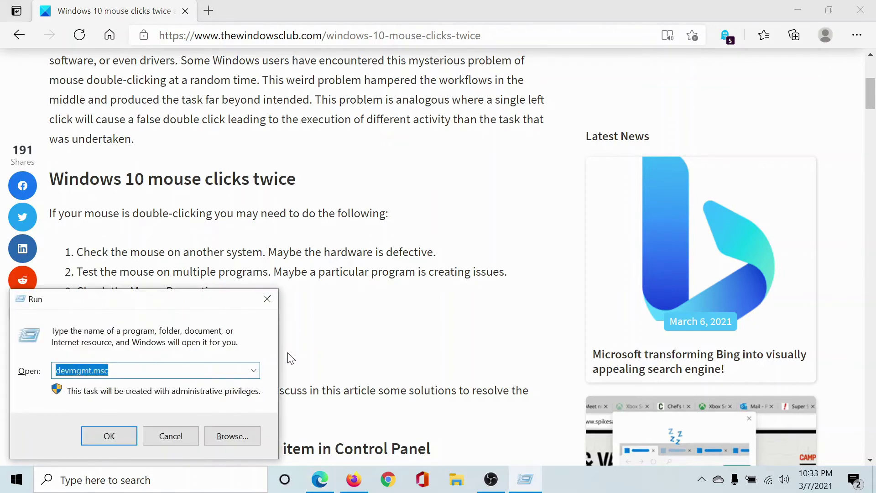
type("ms")
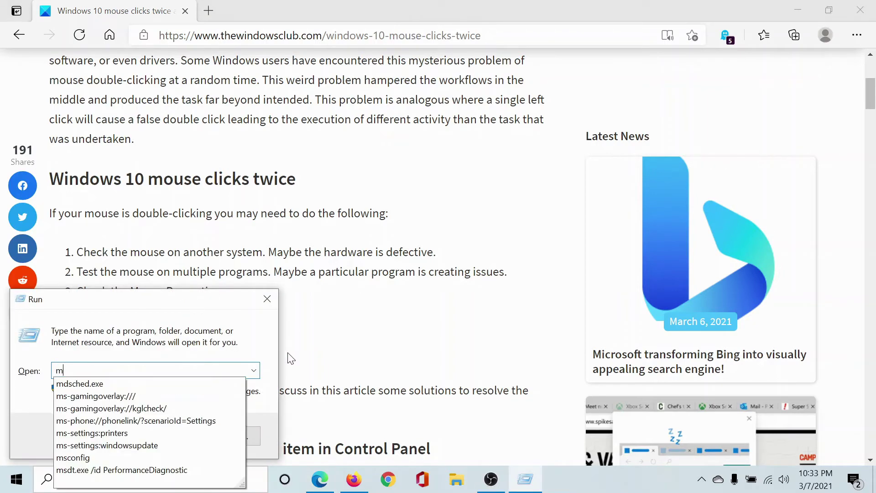
key("Down")
key("Down")
key("Down")
key("Down")
key("Down")
key("Down")
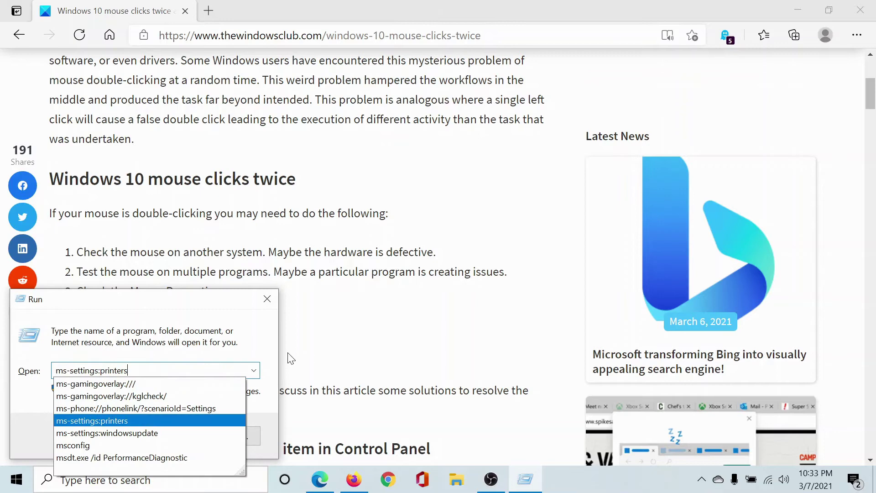
key("Return")
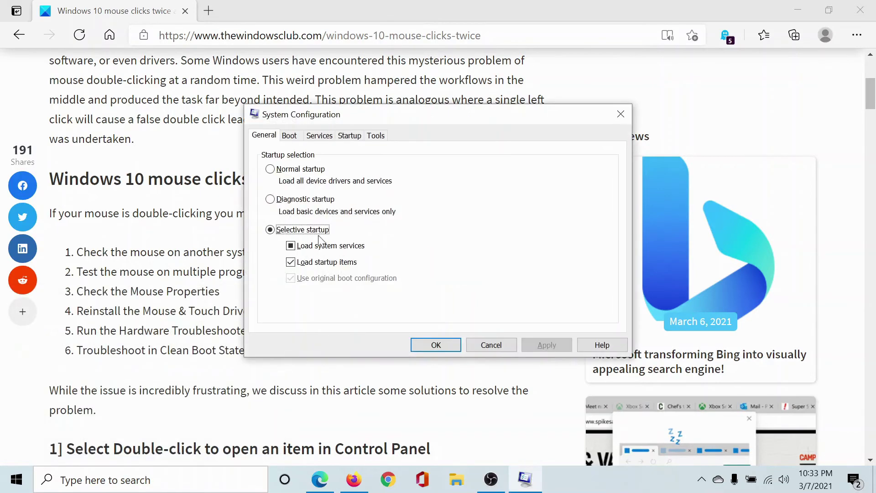
left_click(320, 136)
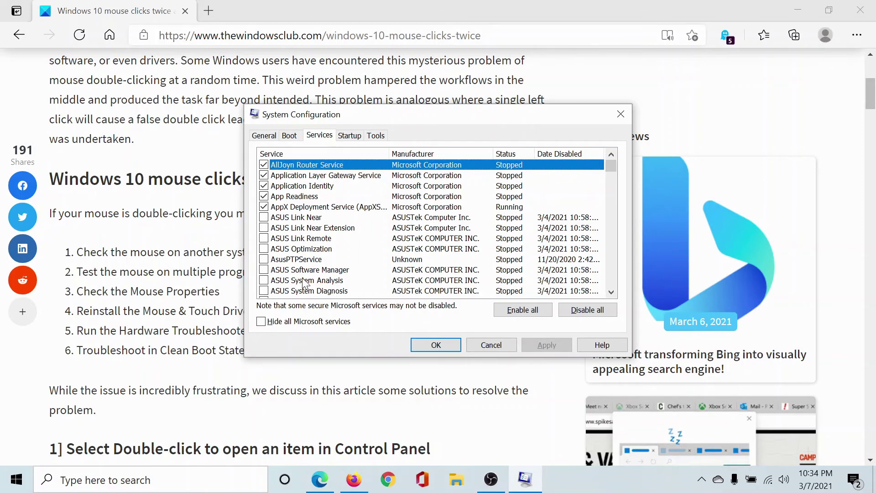
Hide all Microsoft services and tick the ASUS entries, including ASUS System Diagnosis.
left_click(261, 323)
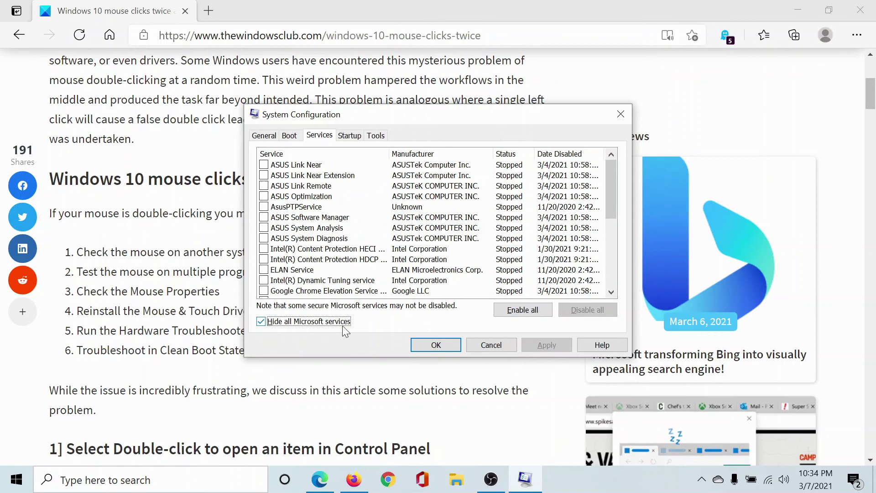
left_click(263, 238)
left_click(269, 217)
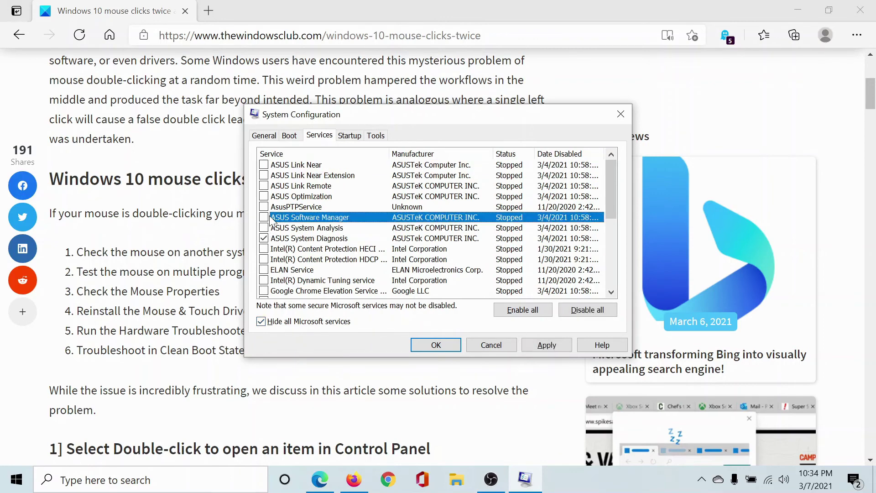
left_click(264, 208)
Disable all non-Microsoft services, apply and confirm, choosing not to restart now.
left_click(588, 313)
left_click(547, 346)
left_click(447, 348)
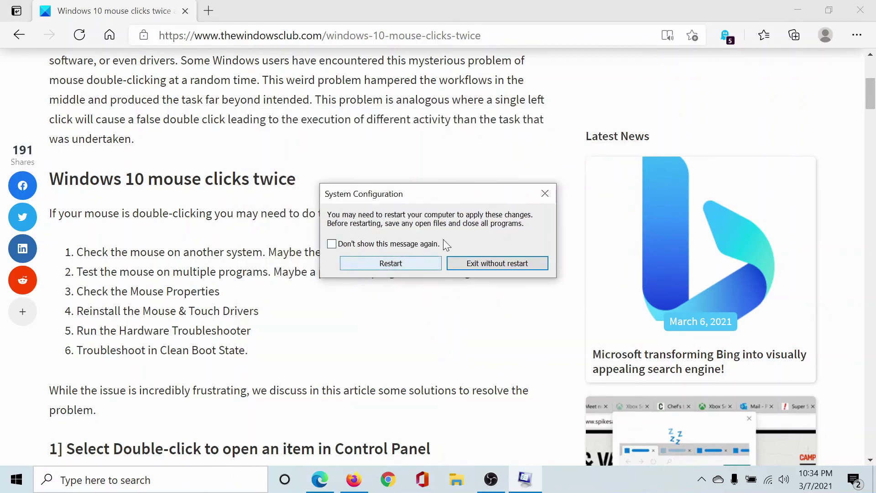
left_click(542, 196)
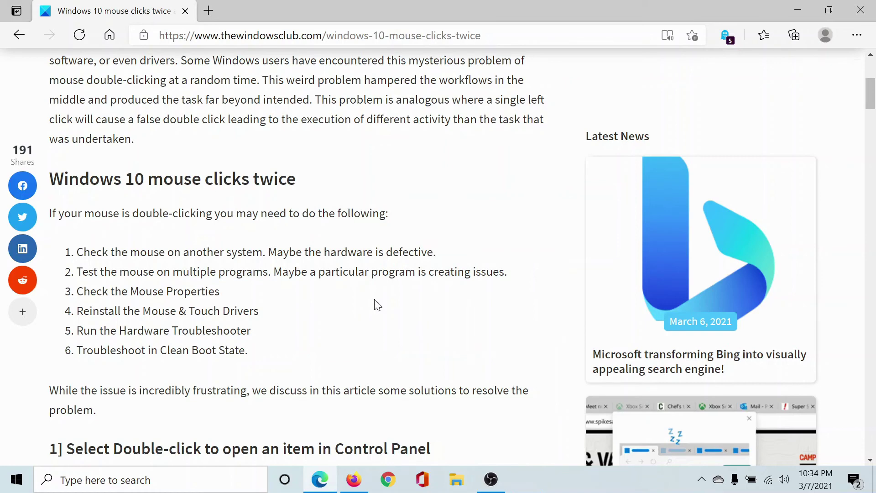
Scroll back to the top of the 'Windows 10 mouse clicks twice automatically' article.
left_click_drag(871, 91, 872, 58)
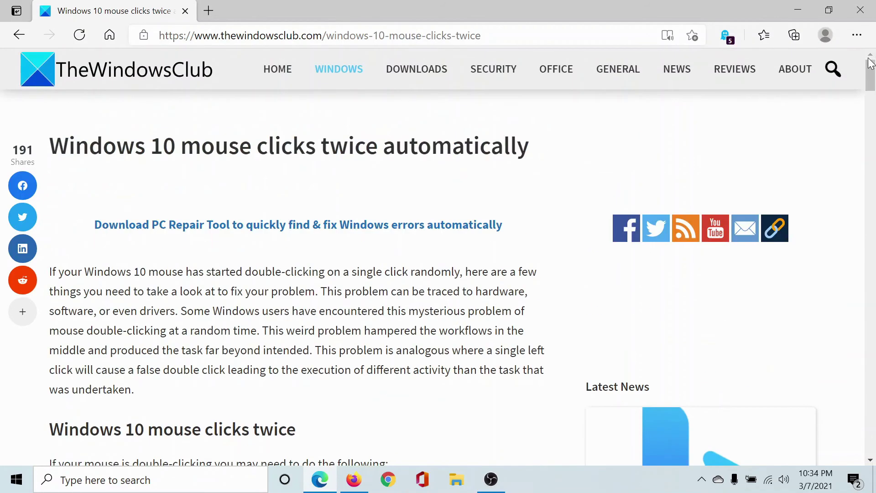